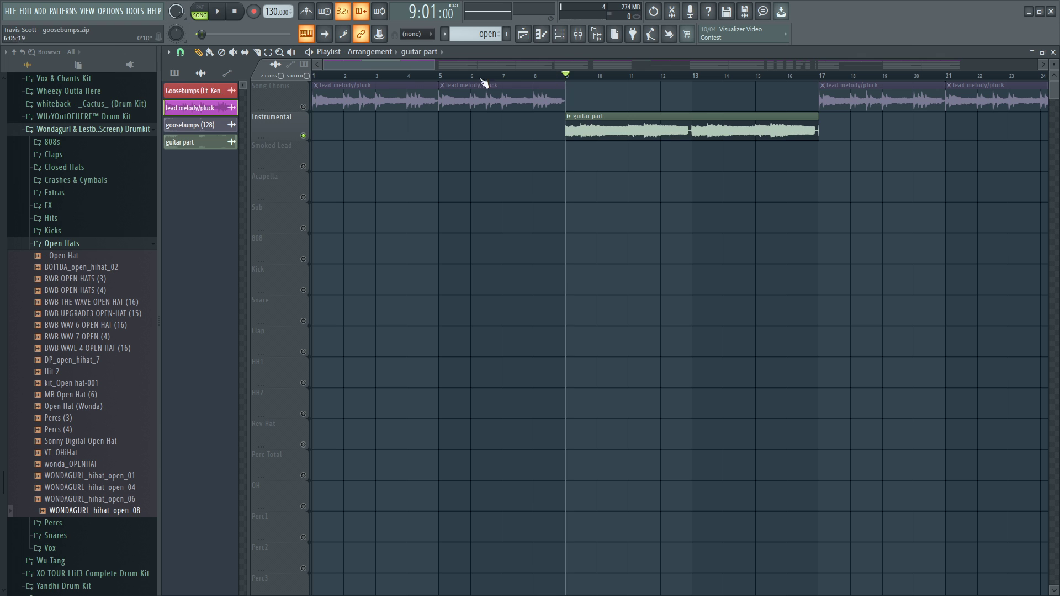
# Play the soloed guitar part clip on the Instrumental track from bar 9.
pyautogui.press('space')
pyautogui.hscroll(5, 410, 69)
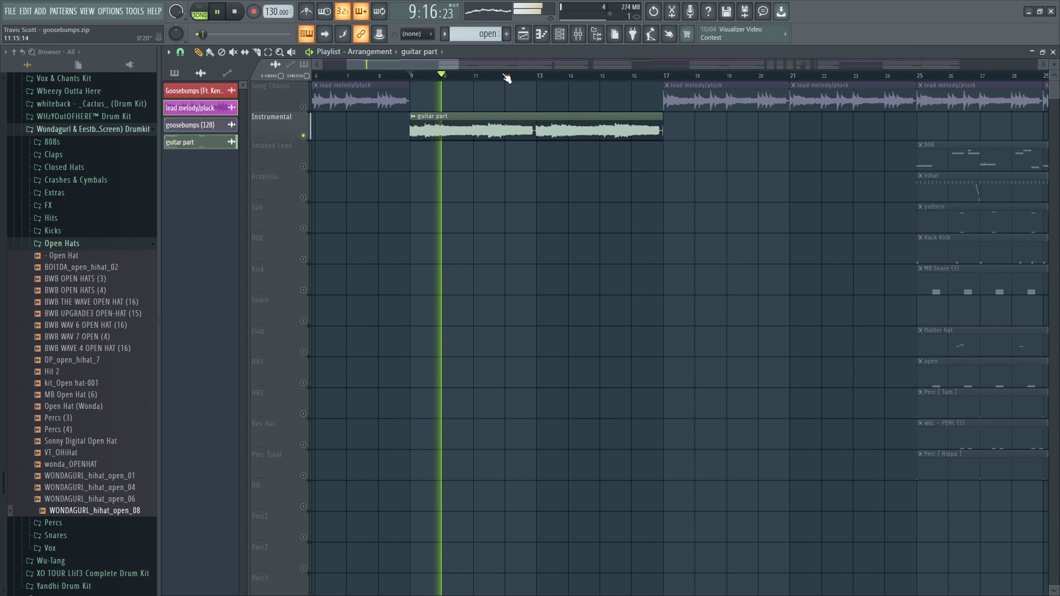
pyautogui.scroll(3, 507, 77)
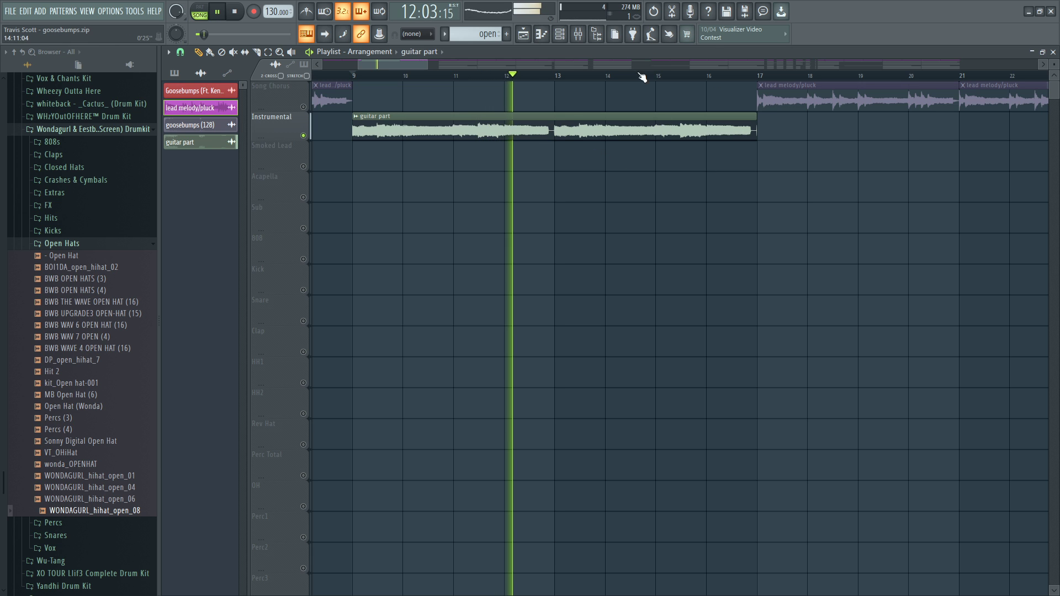
pyautogui.press('space')
# Solo the Perc Total track and play its Perc [ Rippa ] pattern from bar 25.
pyautogui.hscroll(6, 416, 62)
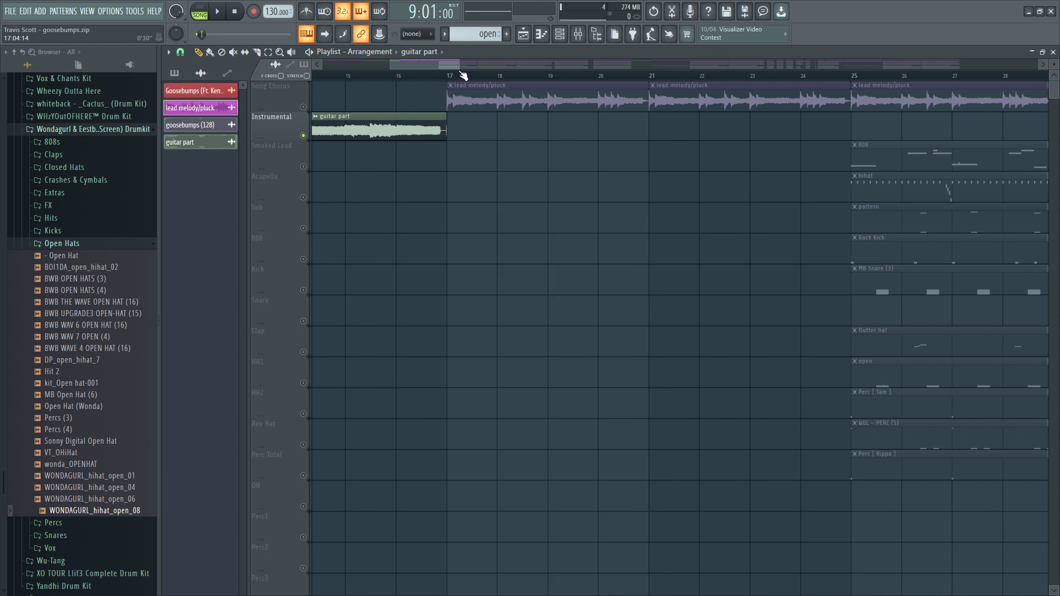
pyautogui.hscroll(6, 463, 76)
pyautogui.scroll(-2, 490, 74)
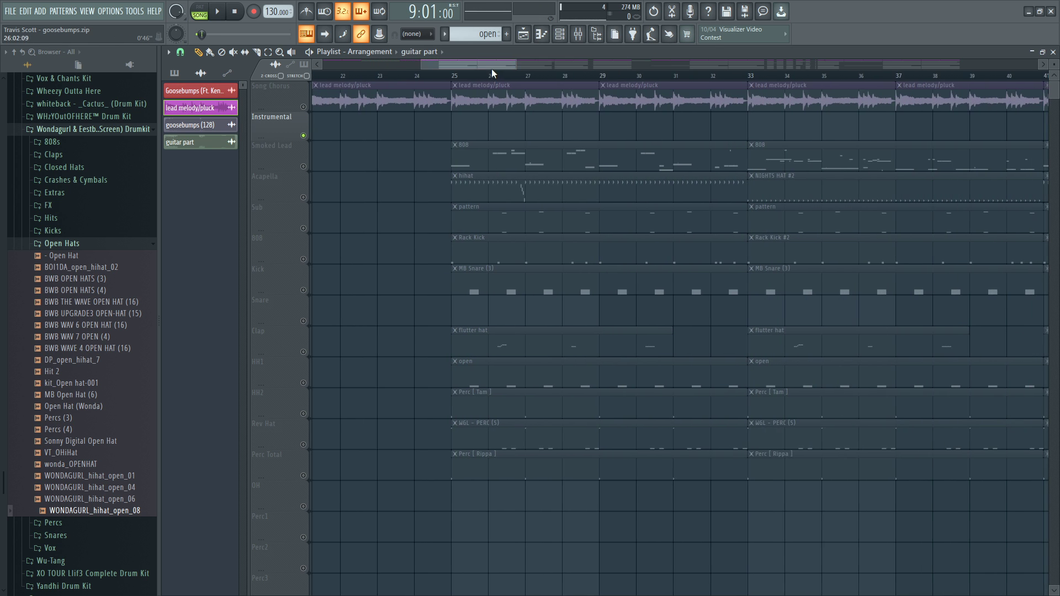
pyautogui.click(291, 478)
pyautogui.press('space')
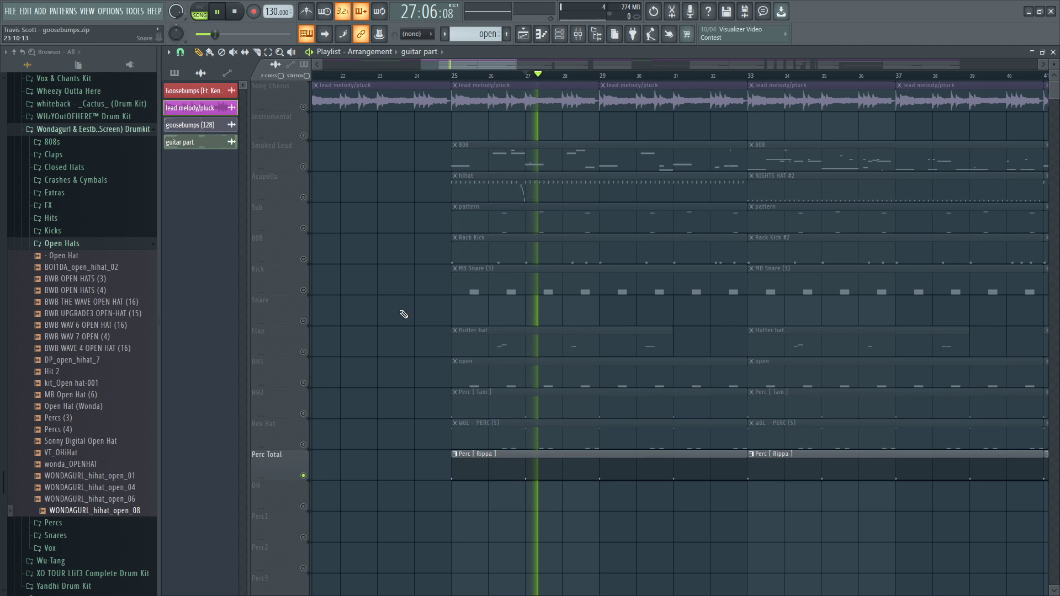
# Solo the Rev Hat track and play its WGL - PERC (5) pattern from bar 25.
pyautogui.click(303, 445)
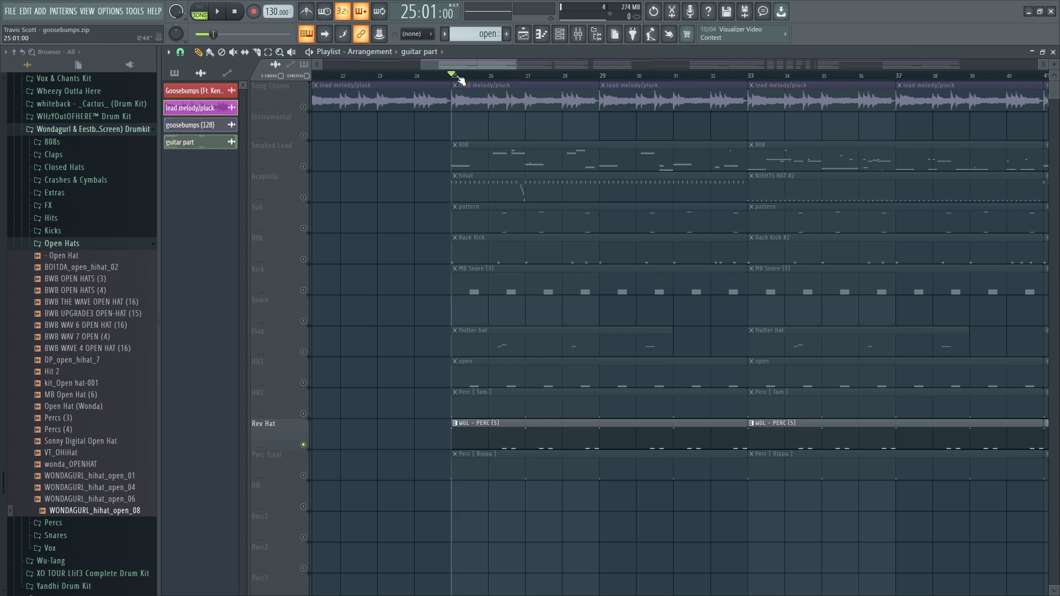
pyautogui.press('space')
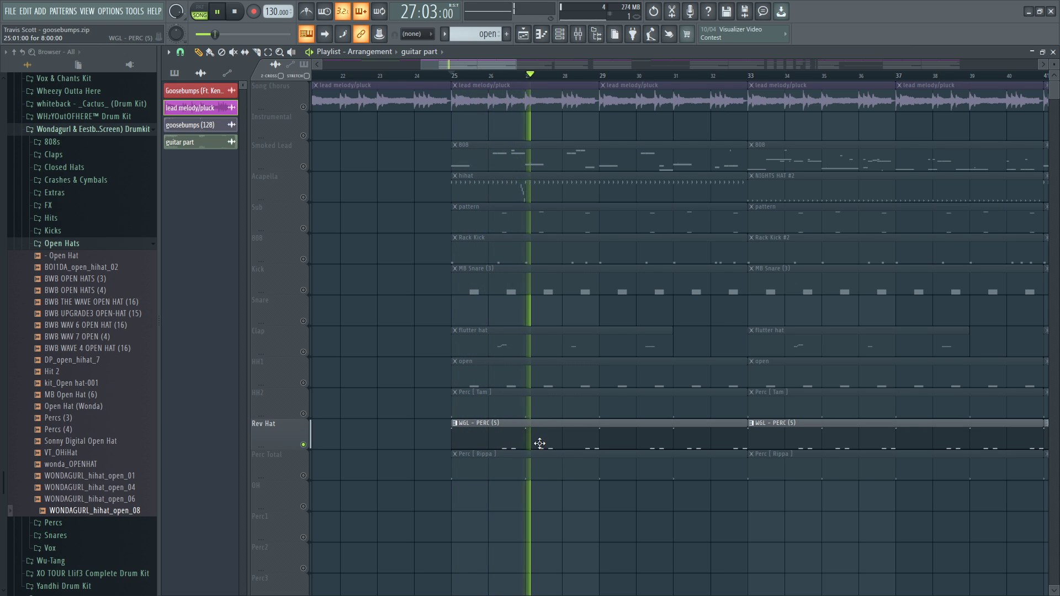
pyautogui.press('space')
# Audition the Perc [ Tam ] pattern on HH2 and the open pattern on HH1, soloing each track from bar 25.
pyautogui.rightClick(331, 408)
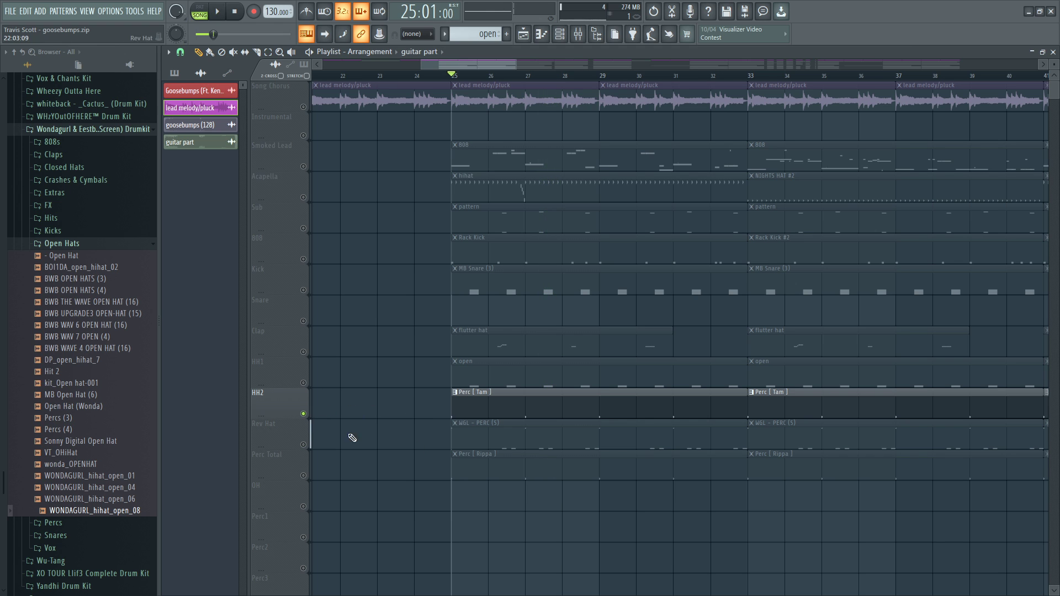
pyautogui.click(526, 75)
pyautogui.click(305, 386)
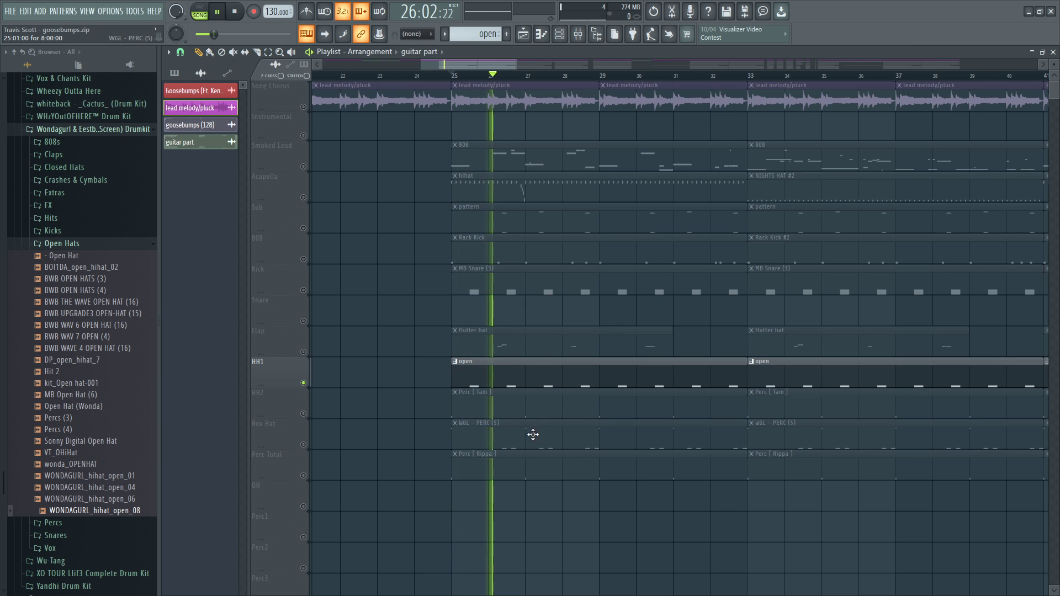
pyautogui.press('space')
# Audition the flutter hat pattern on the Clap track and the MB Snare (3) pattern on the Kick track, soloing each.
pyautogui.click(303, 352)
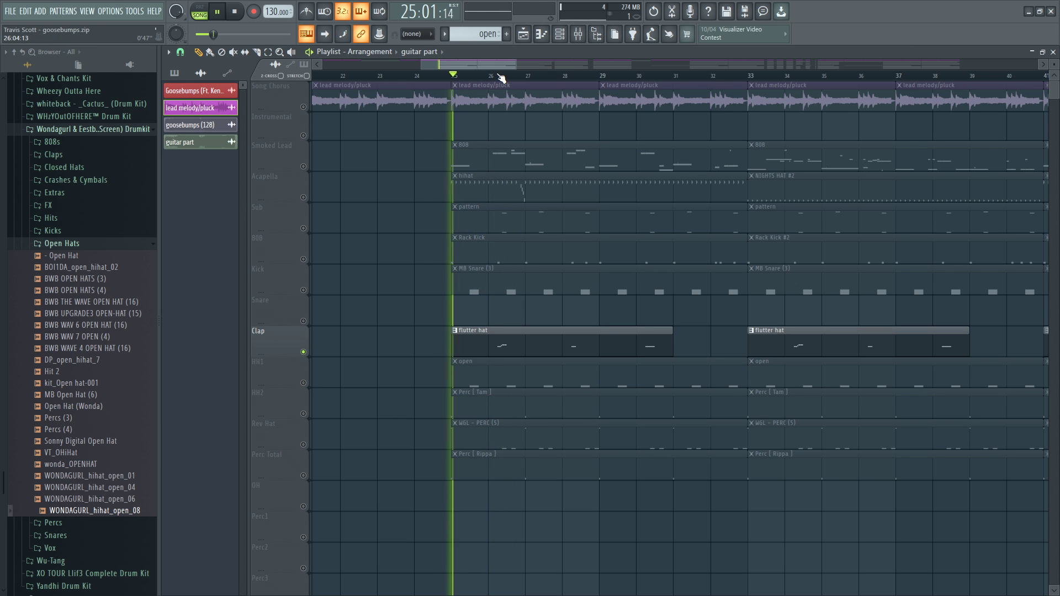
pyautogui.click(501, 78)
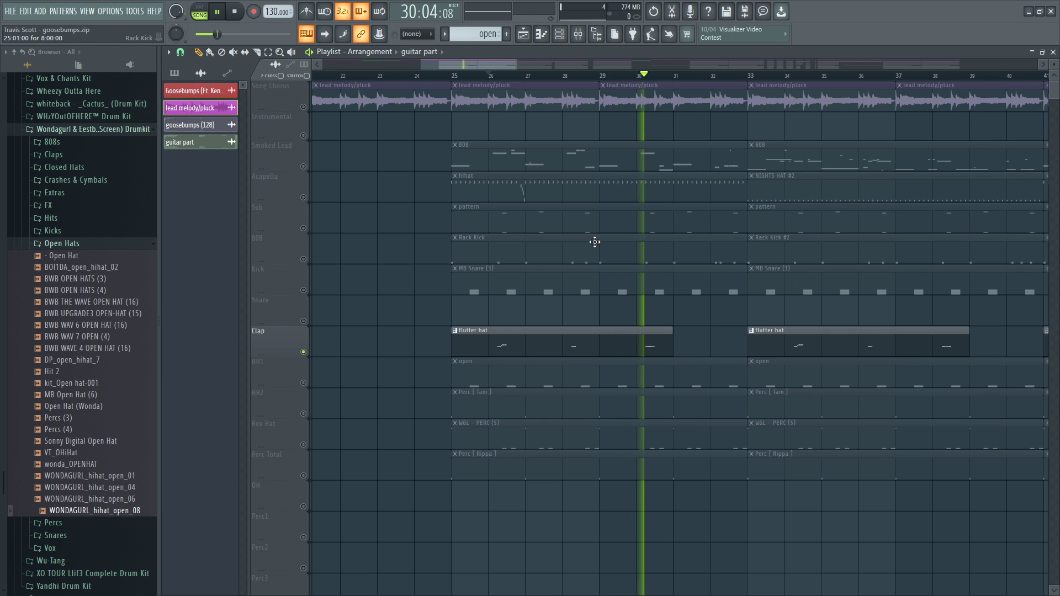
pyautogui.click(312, 294)
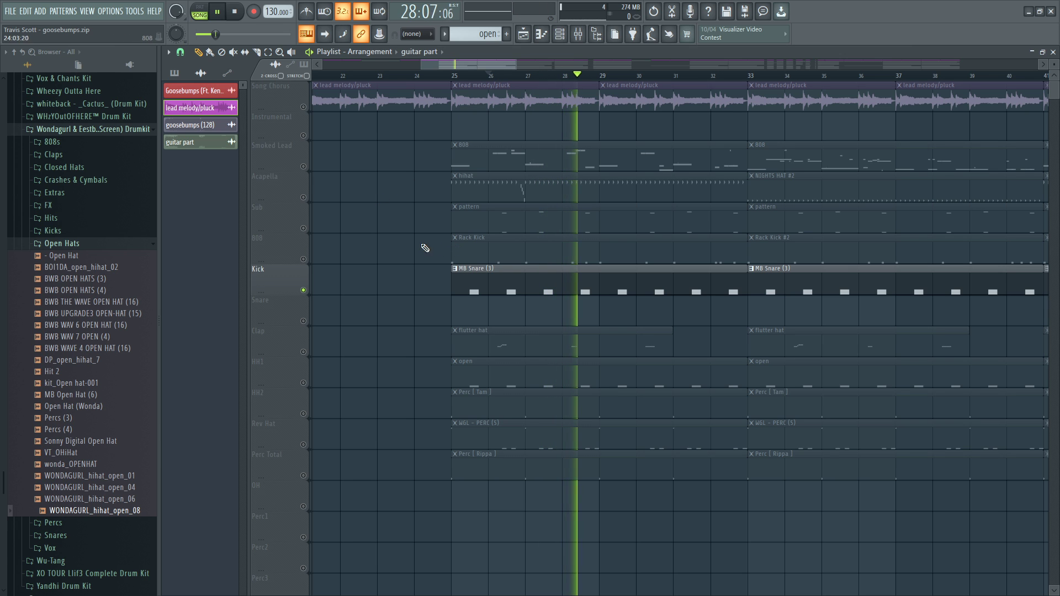
pyautogui.press('space')
# Solo the 808 track and play its Rack Kick pattern from bar 25.
pyautogui.click(312, 250)
pyautogui.press('space')
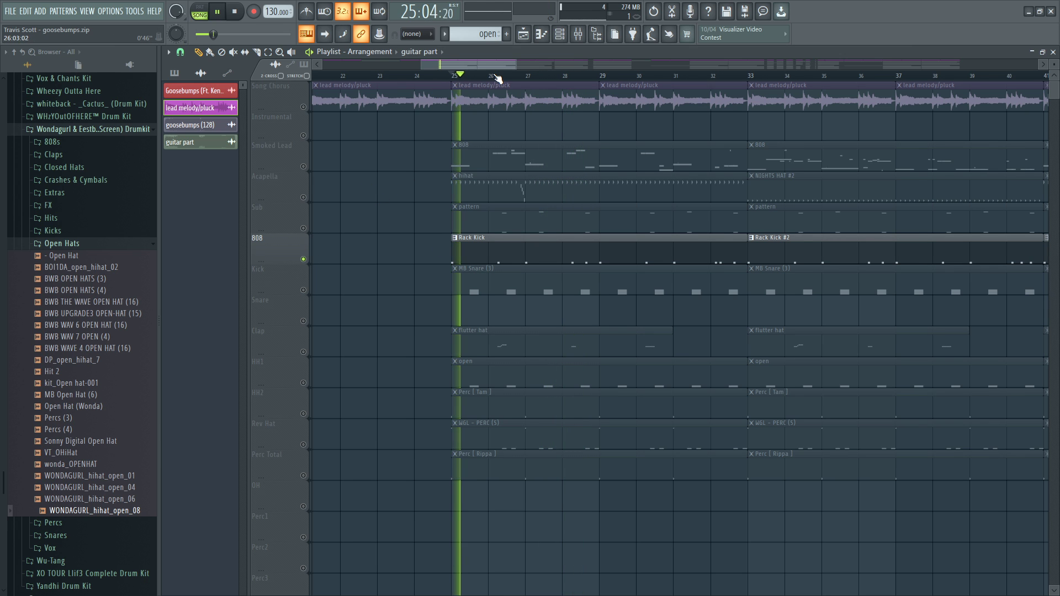
pyautogui.scroll(2, 477, 68)
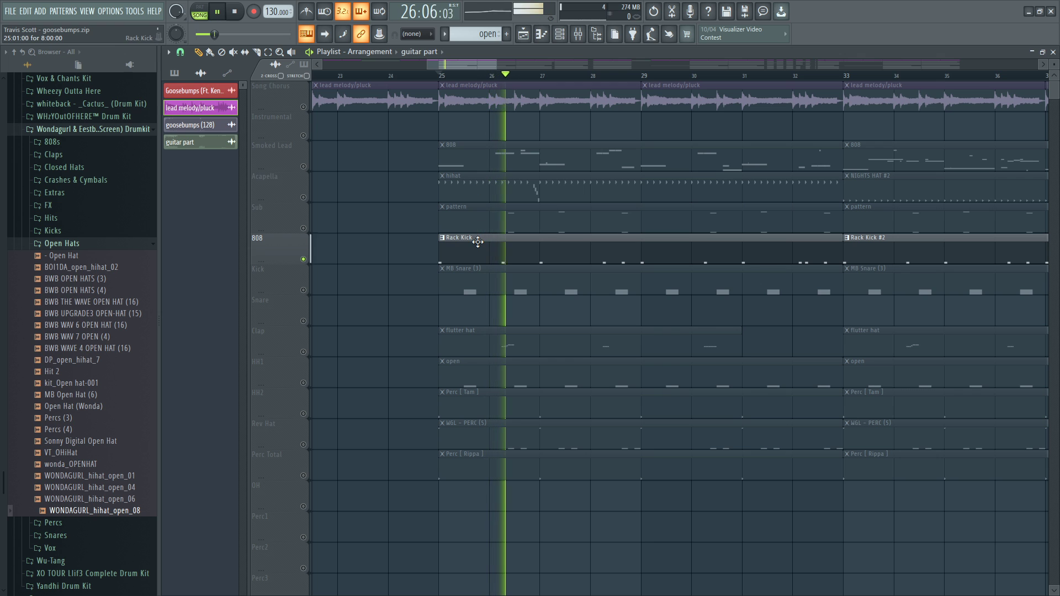
# Inspect the Rack Kick channel's settings from the Channel rack, then return to the playlist and stop playback.
pyautogui.click(560, 34)
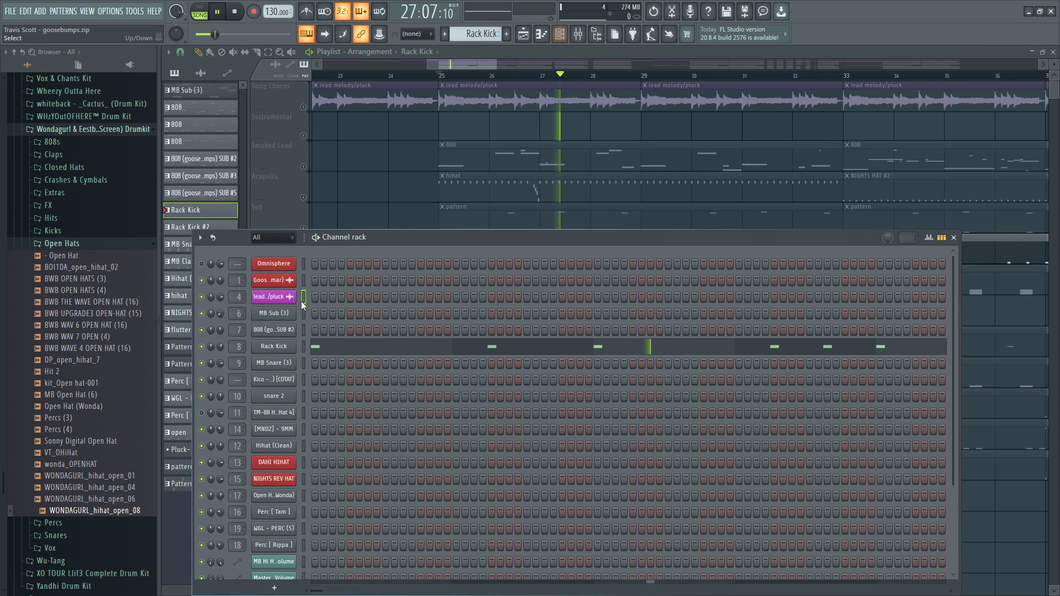
pyautogui.click(293, 302)
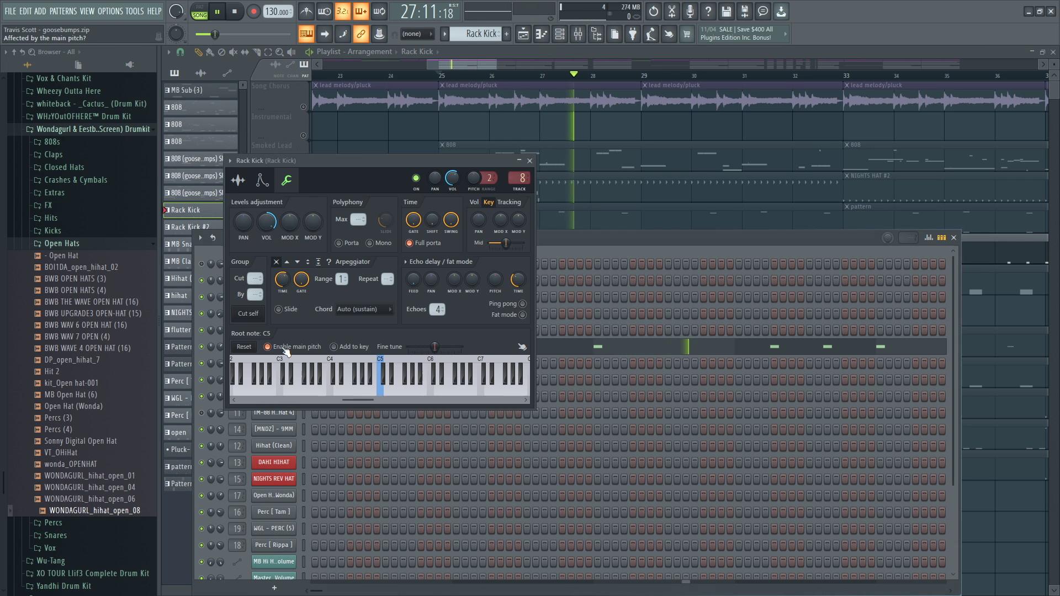
pyautogui.click(245, 184)
pyautogui.click(476, 66)
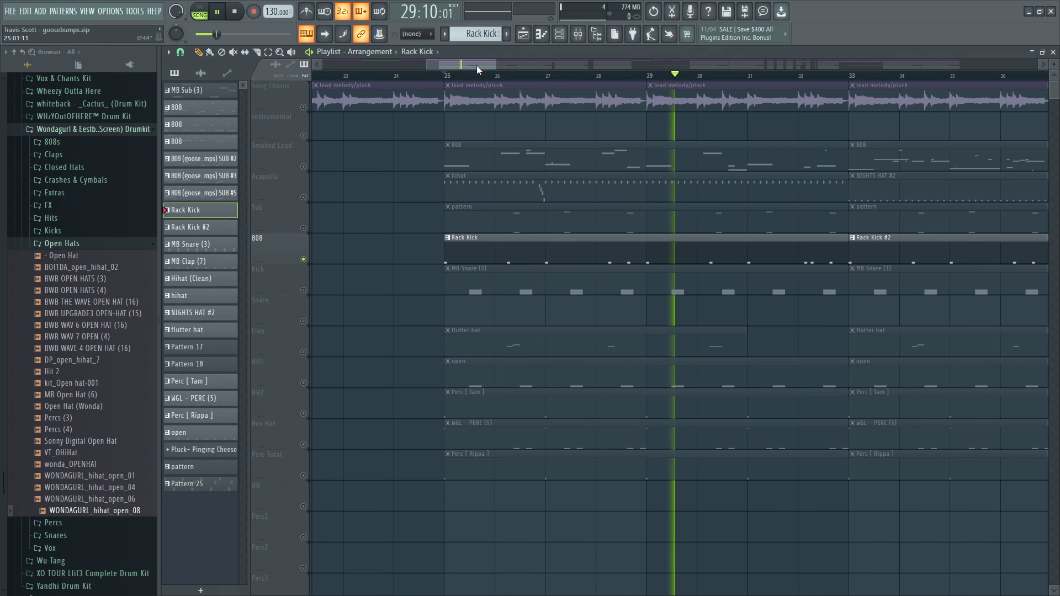
pyautogui.press('space')
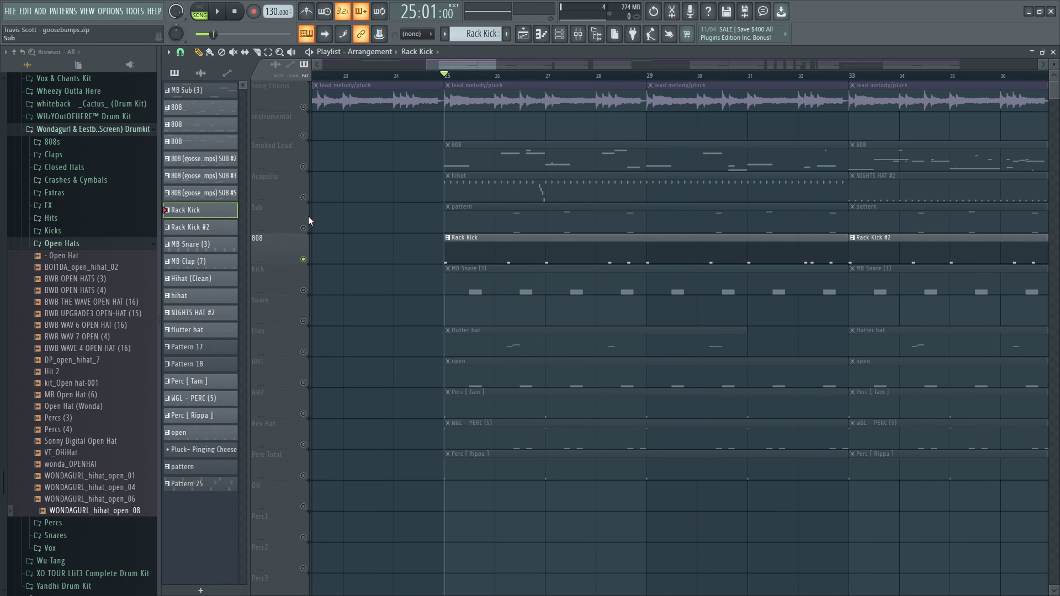
# Solo the Sub track and play its pattern clip from bar 25.
pyautogui.click(307, 224)
pyautogui.press('space')
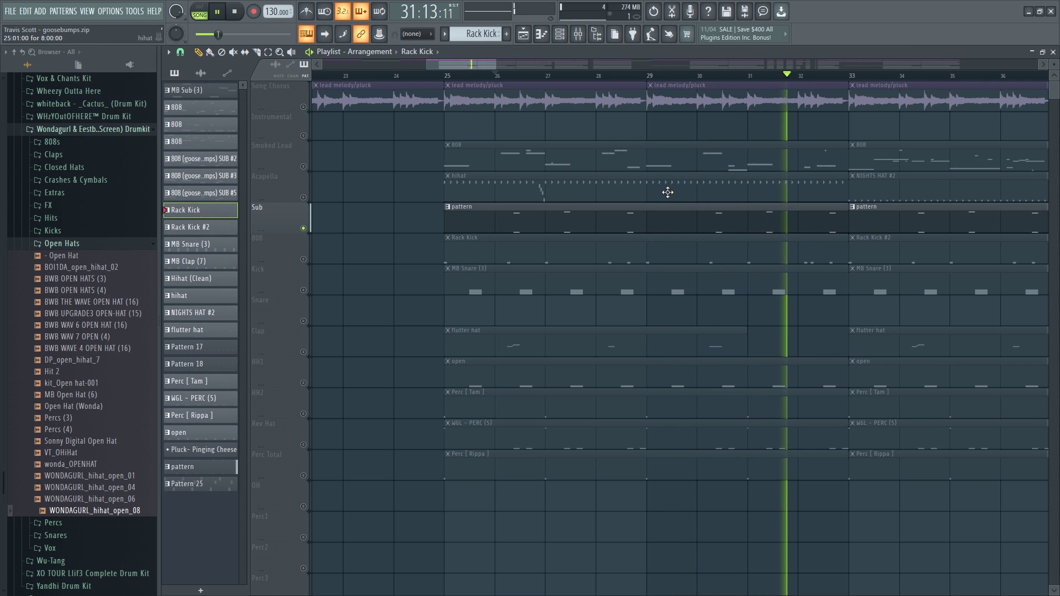
pyautogui.press('space')
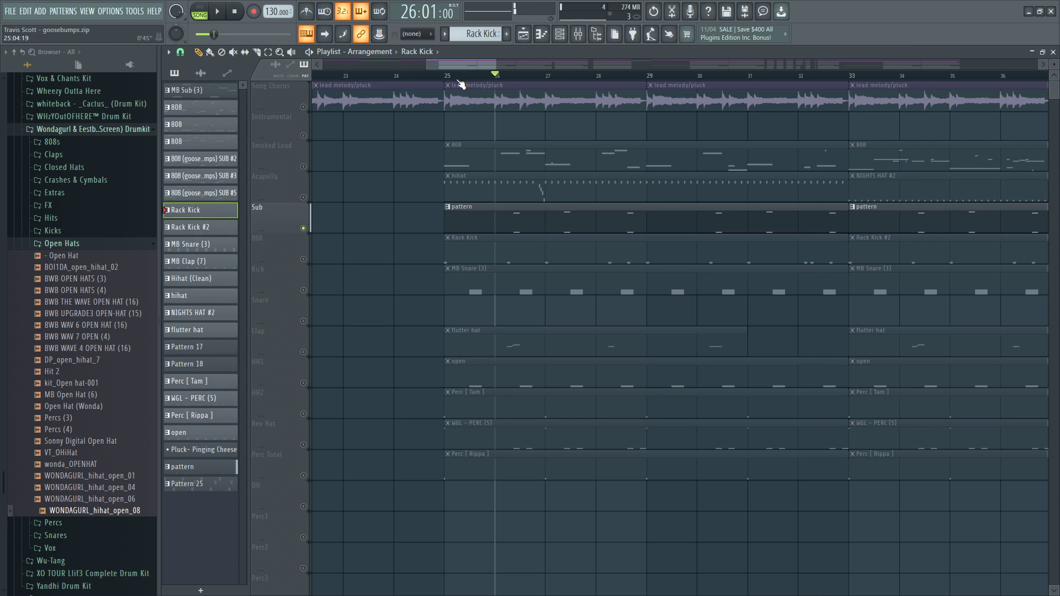
# Solo the Acapella track and play the hihat pattern from bar 25 and NIGHTS HAT #2 from bar 33.
pyautogui.rightClick(304, 198)
pyautogui.press('space')
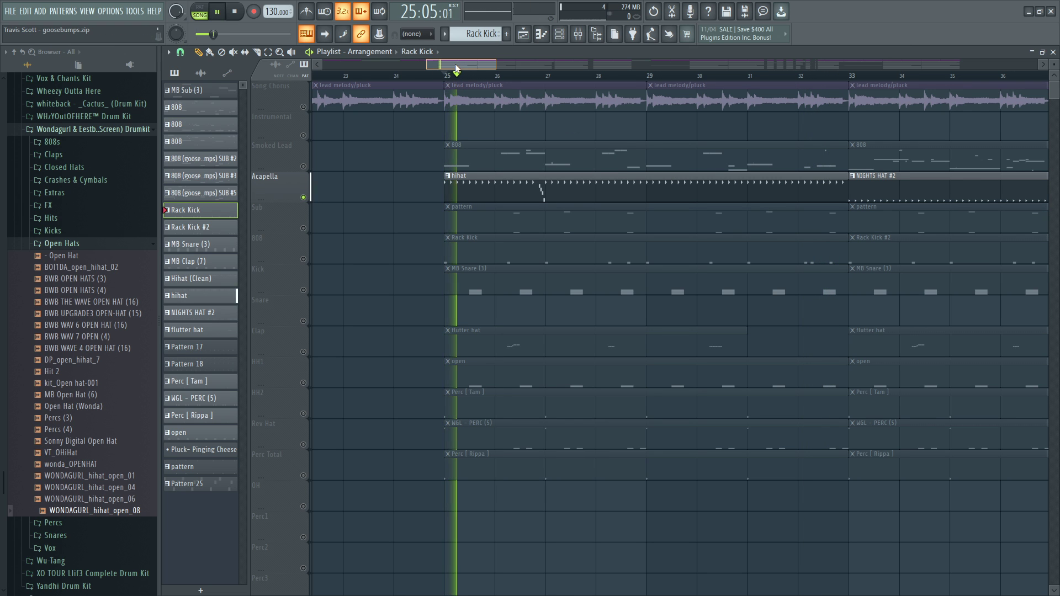
pyautogui.moveTo(454, 64); pyautogui.dragTo(470, 69)
pyautogui.press('space')
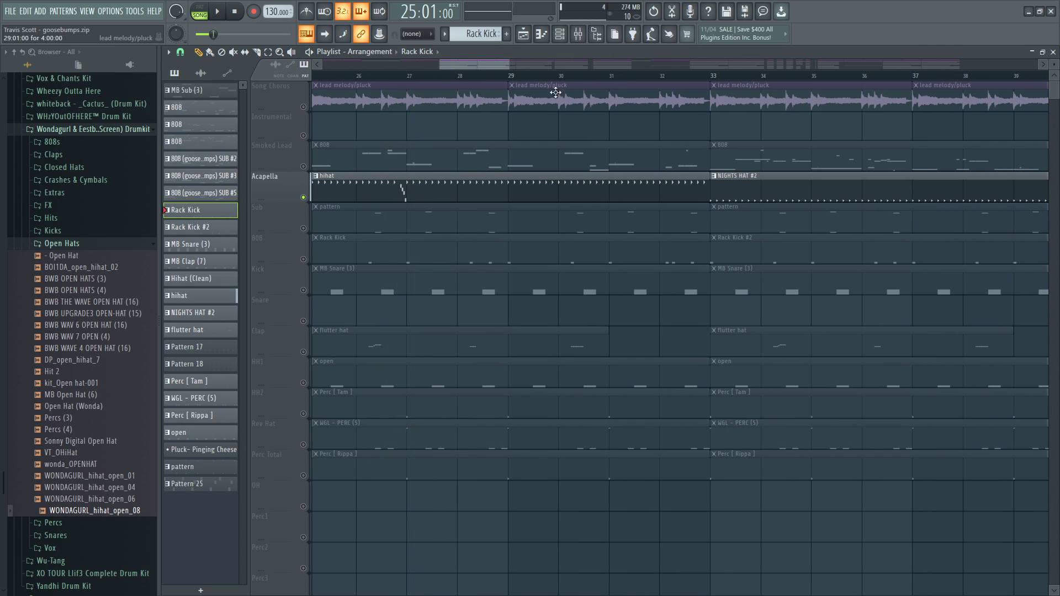
pyautogui.click(523, 63)
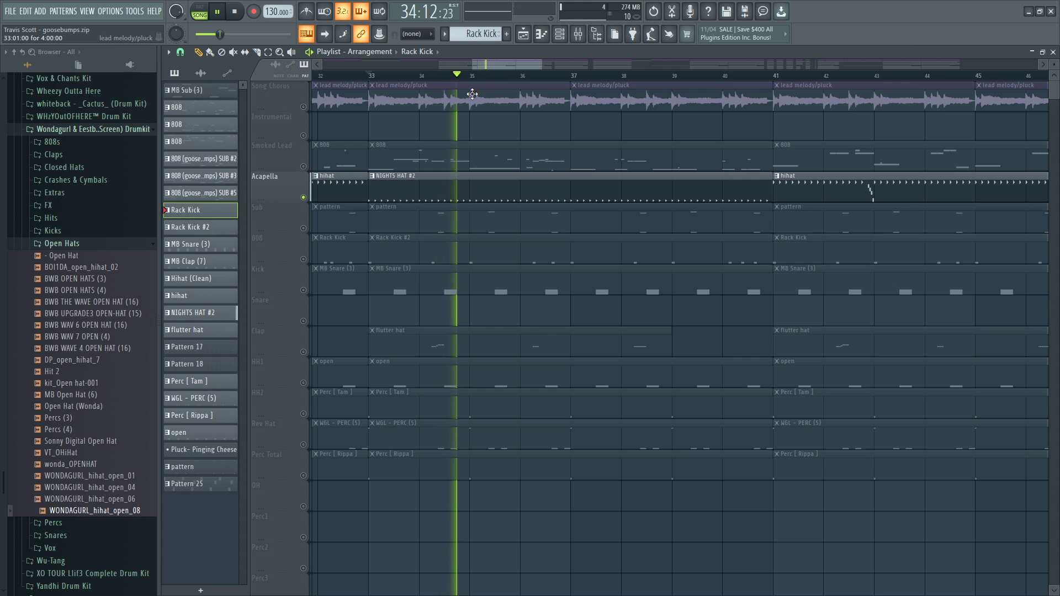
pyautogui.press('space')
# Solo the Smoked Lead track, open its 808 clip at bar 25 in the piano roll, and play the pattern.
pyautogui.moveTo(489, 62); pyautogui.dragTo(448, 78)
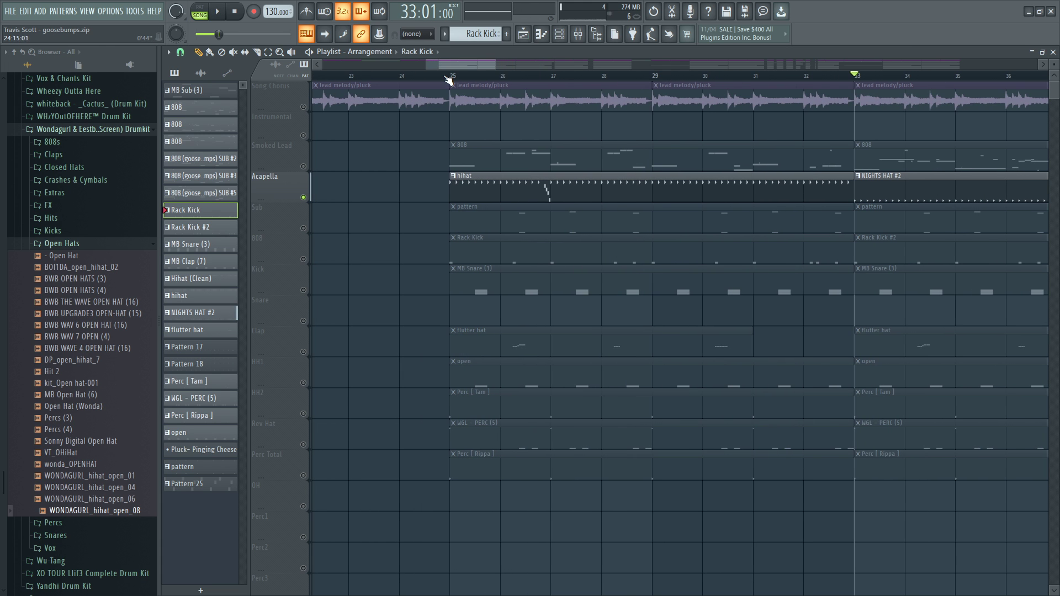
pyautogui.doubleClick(504, 156)
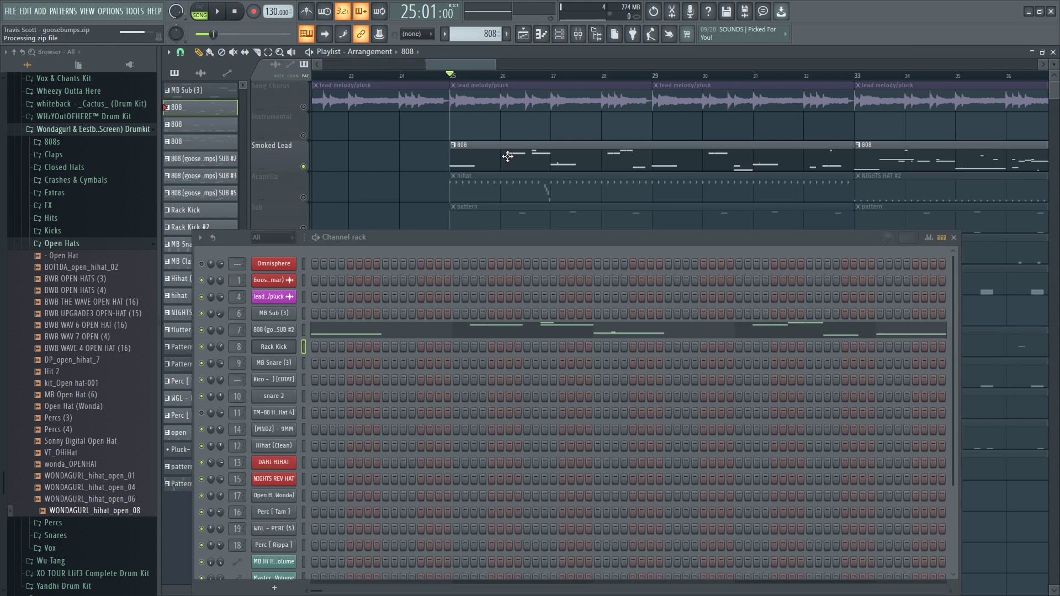
pyautogui.moveTo(364, 70); pyautogui.dragTo(148, 98)
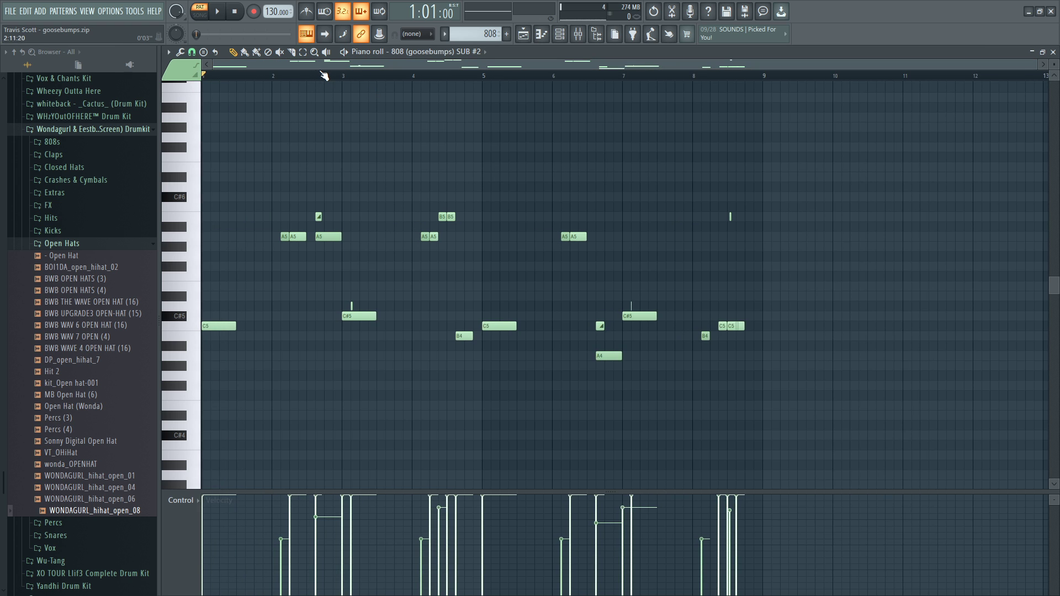
pyautogui.scroll(2, 326, 68)
pyautogui.press('space')
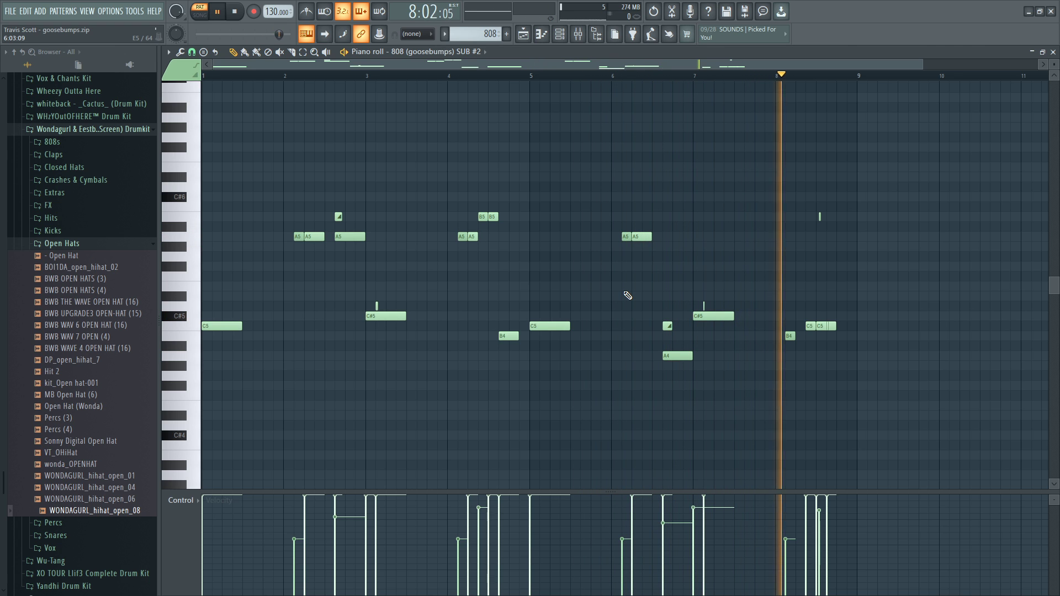
# Open the 808 clip at bar 33 on the Smoked Lead track in the piano roll and play the pattern.
pyautogui.click(1054, 51)
pyautogui.doubleClick(944, 167)
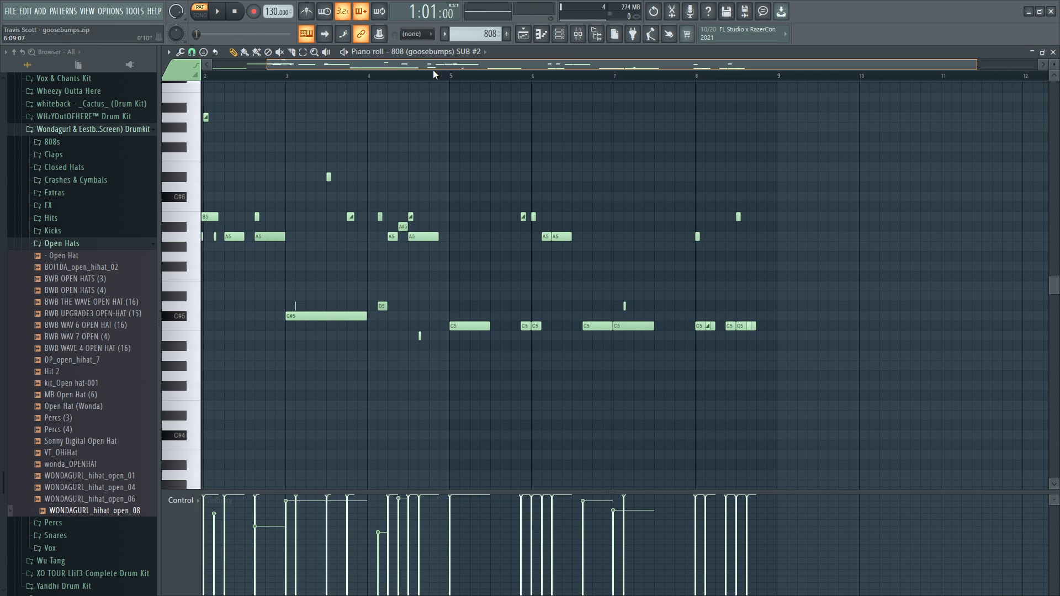
pyautogui.press('space')
pyautogui.scroll(2, 331, 121)
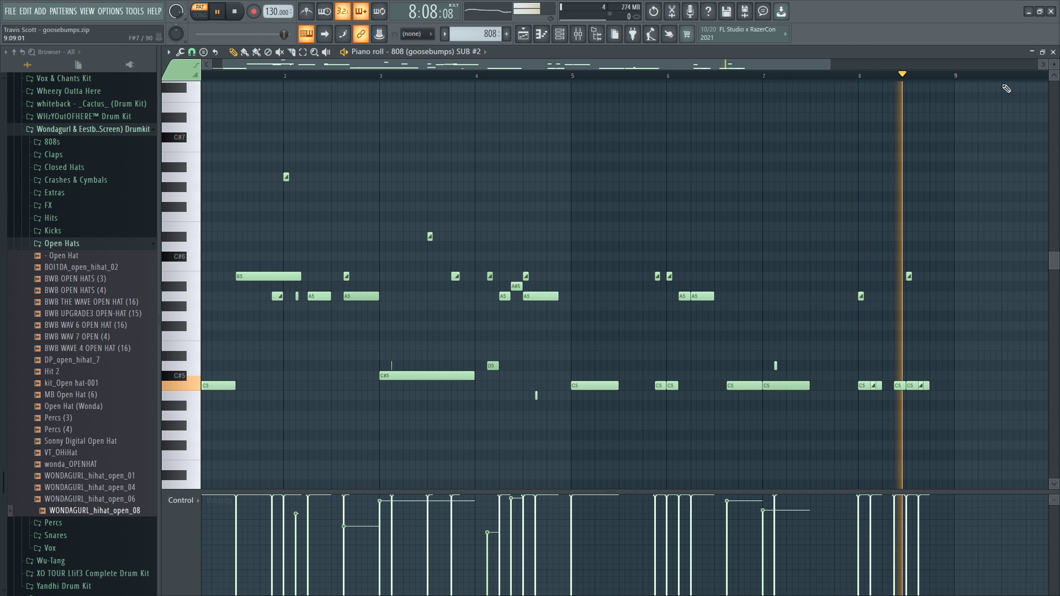
pyautogui.press('space')
# Return to the playlist, unsolo the Smoked Lead track so every track is active, and switch playback to song mode.
pyautogui.click(1054, 52)
pyautogui.press('F6')
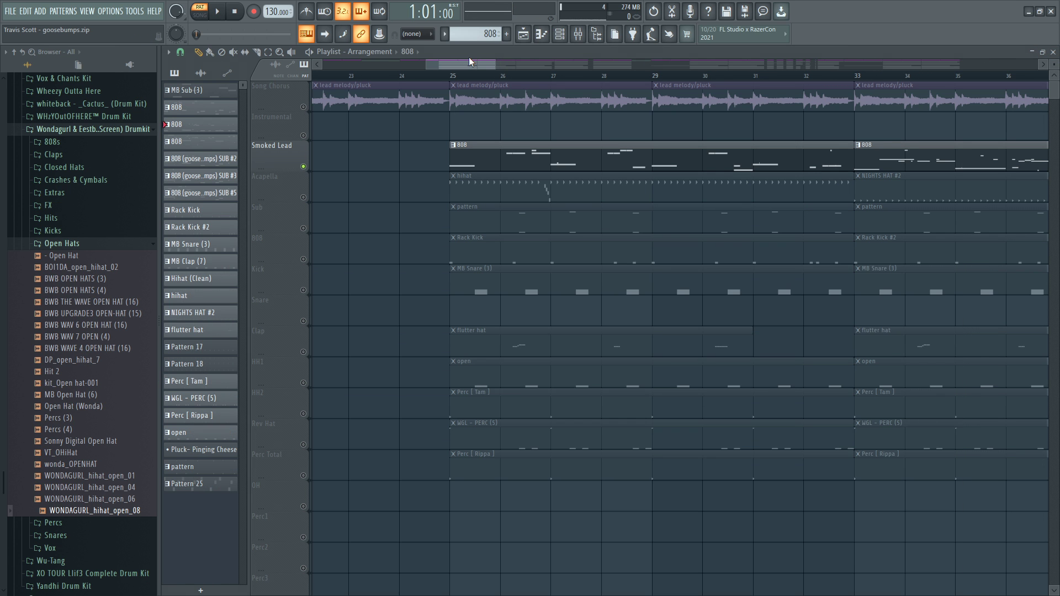
pyautogui.scroll(-5, 471, 65)
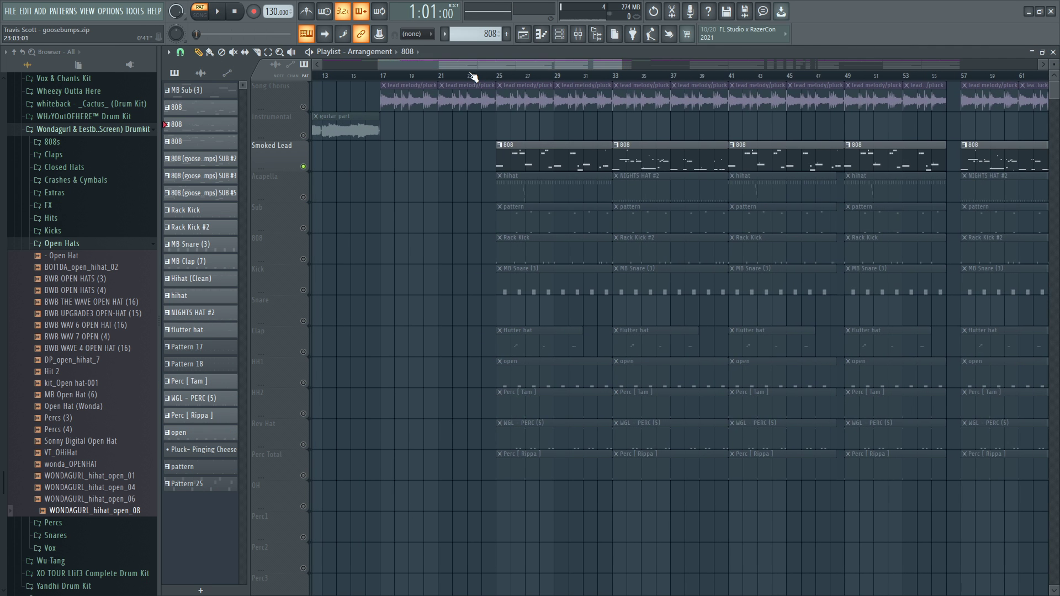
pyautogui.moveTo(472, 70); pyautogui.dragTo(168, 49)
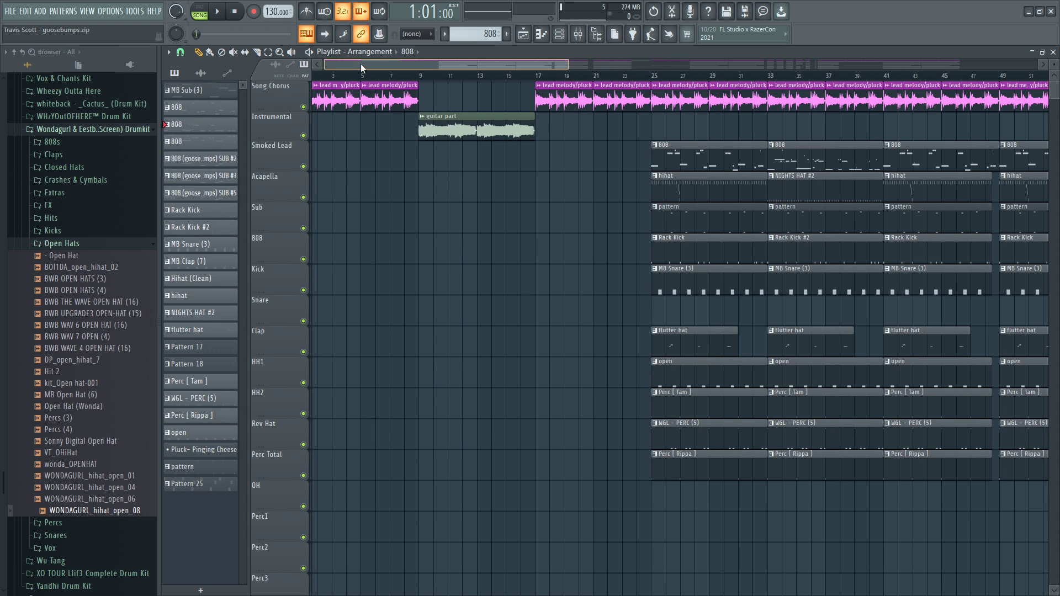
# Play the full arrangement with all tracks from bar 1, following playback toward the drum entry at bar 25.
pyautogui.press('space')
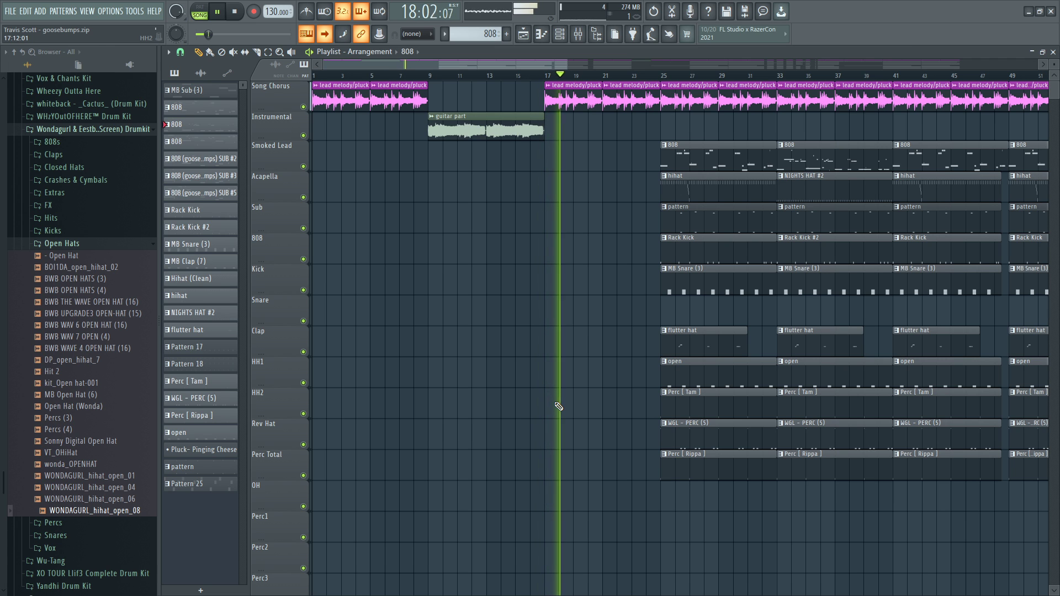
pyautogui.scroll(3, 452, 71)
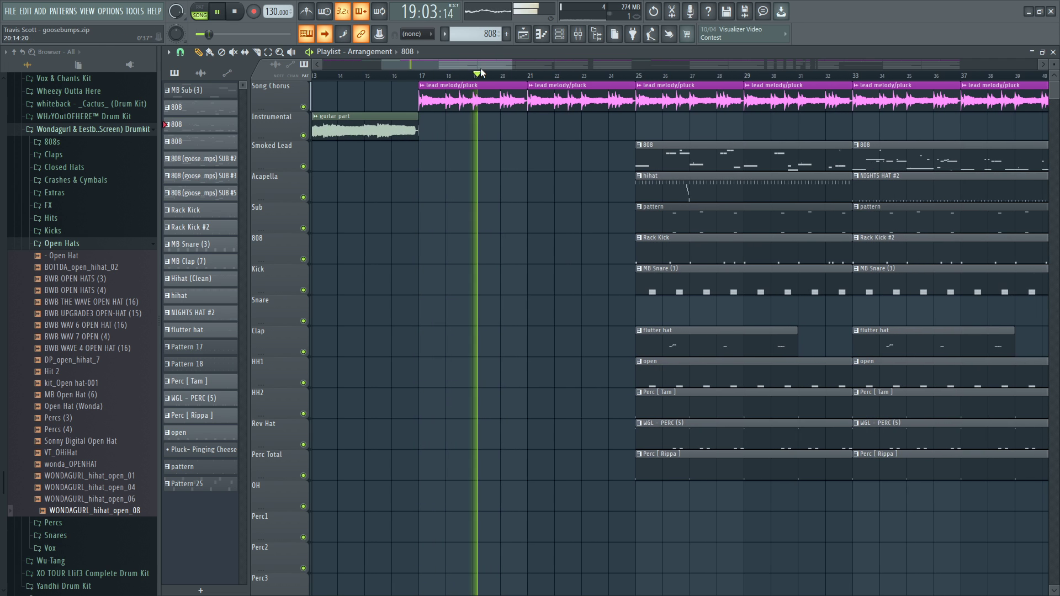
pyautogui.scroll(1, 463, 73)
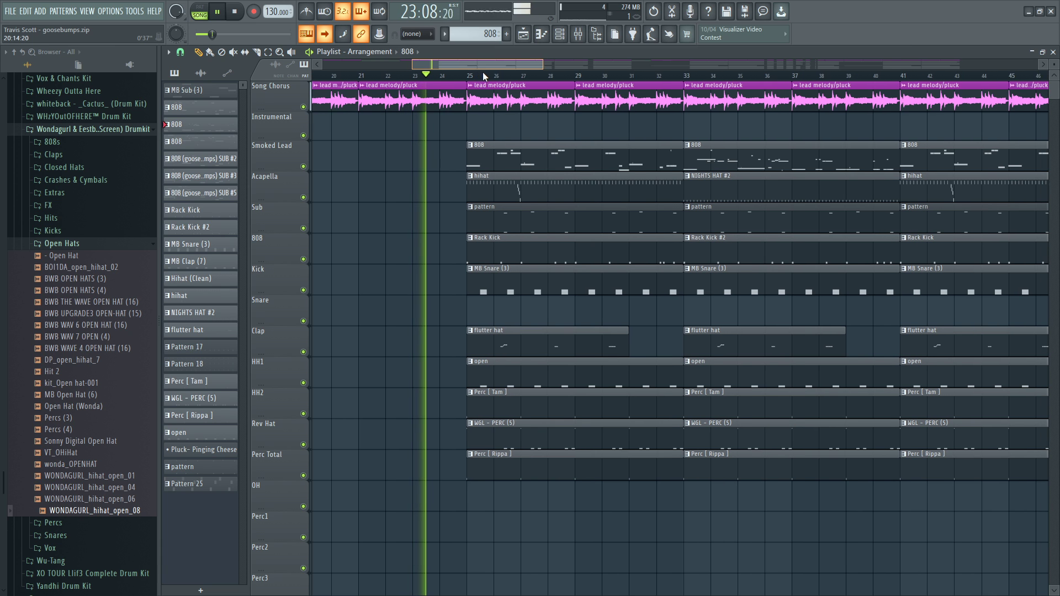
# Follow the arrangement's playback in the playlist from the drum entry at bar 25 to the guitar part at bar 65.
pyautogui.moveTo(491, 72); pyautogui.dragTo(452, 65)
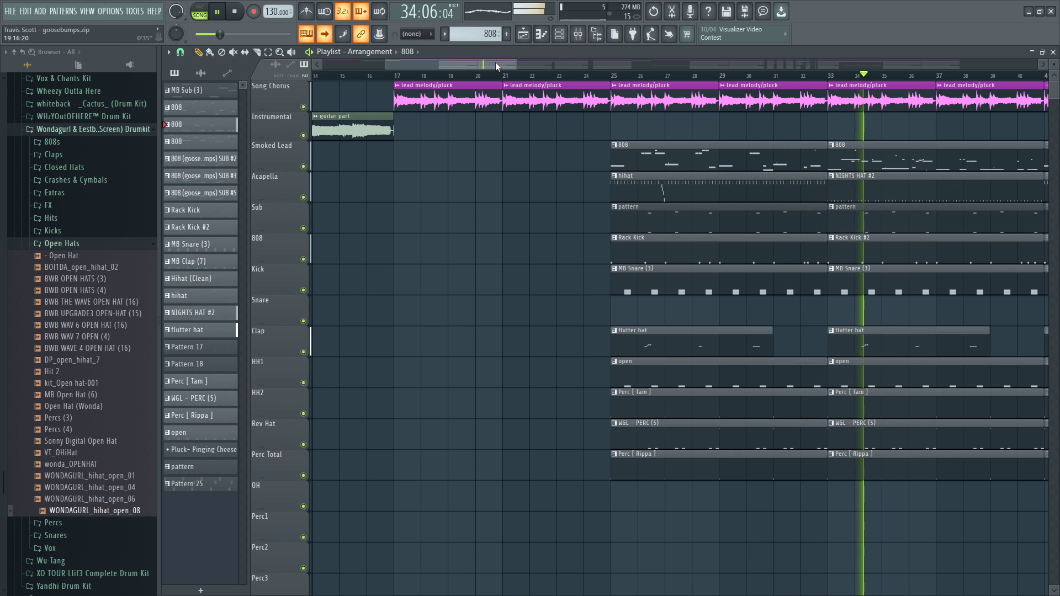
pyautogui.moveTo(496, 62); pyautogui.dragTo(548, 65)
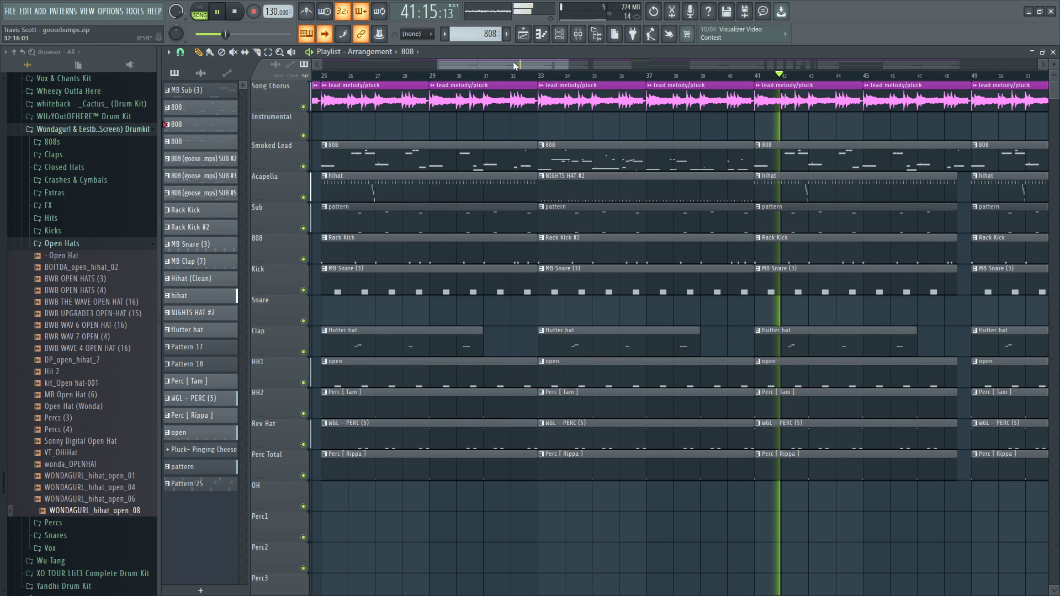
pyautogui.moveTo(513, 61); pyautogui.dragTo(567, 52)
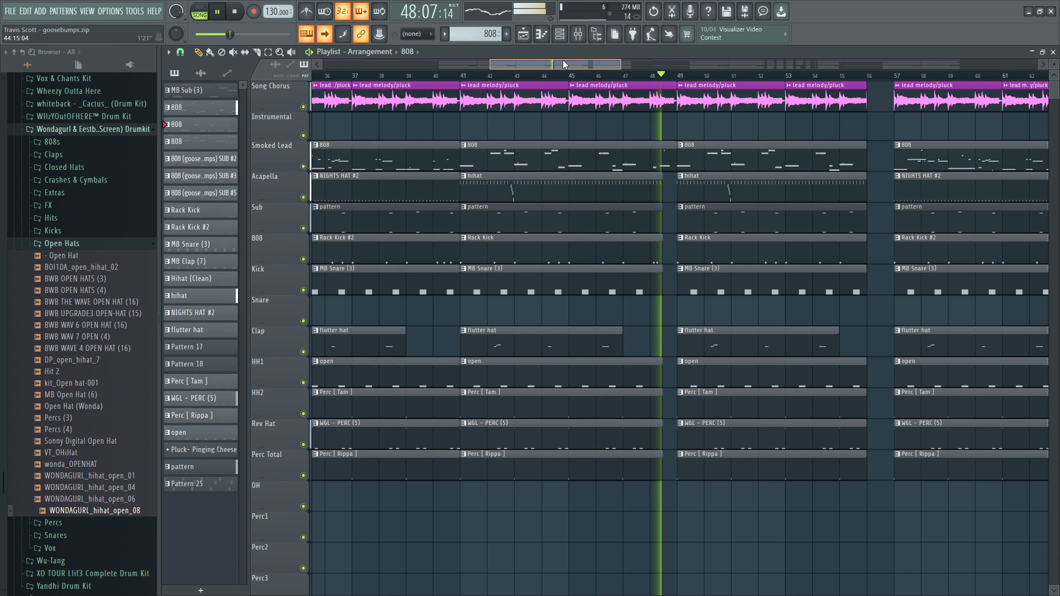
pyautogui.moveTo(563, 61); pyautogui.dragTo(630, 61)
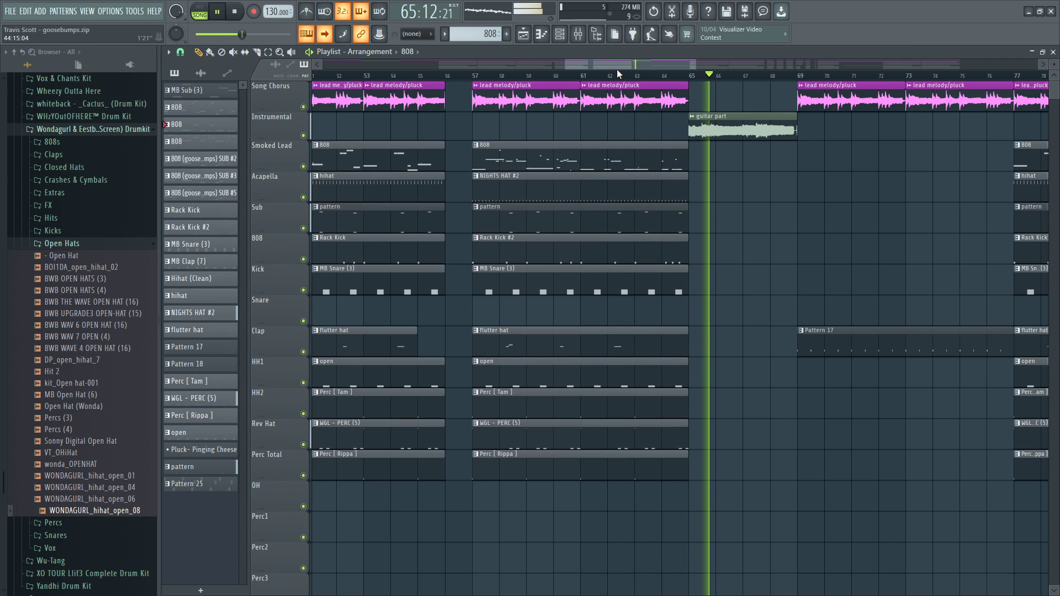
# Open the Pattern 17 clip at bar 69 on the Clap track in the piano roll to examine its notes, and return to the playlist.
pyautogui.moveTo(616, 65); pyautogui.dragTo(658, 61)
pyautogui.doubleClick(583, 340)
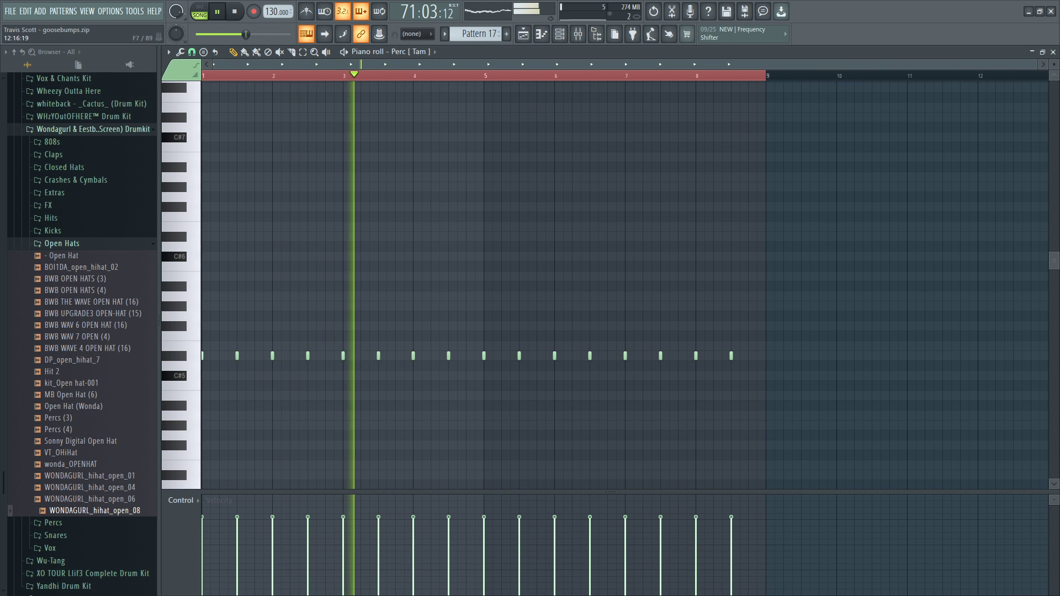
pyautogui.press('F7')
pyautogui.press('F6')
# Follow the rest of the arrangement's playback in the playlist through to the final clips ending at bar 133.
pyautogui.moveTo(687, 65); pyautogui.dragTo(724, 67)
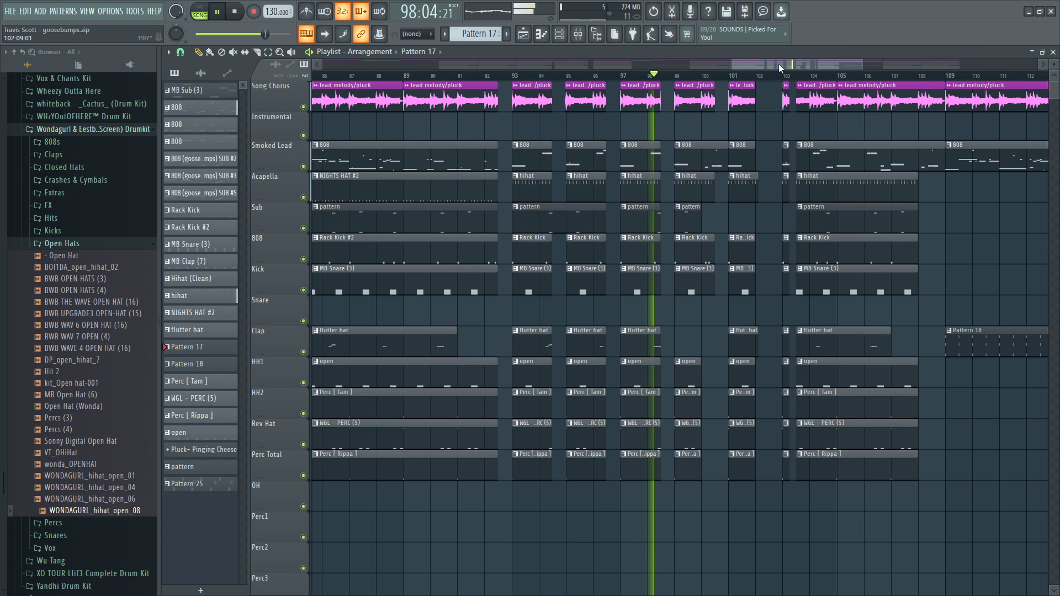
pyautogui.moveTo(778, 64); pyautogui.dragTo(858, 73)
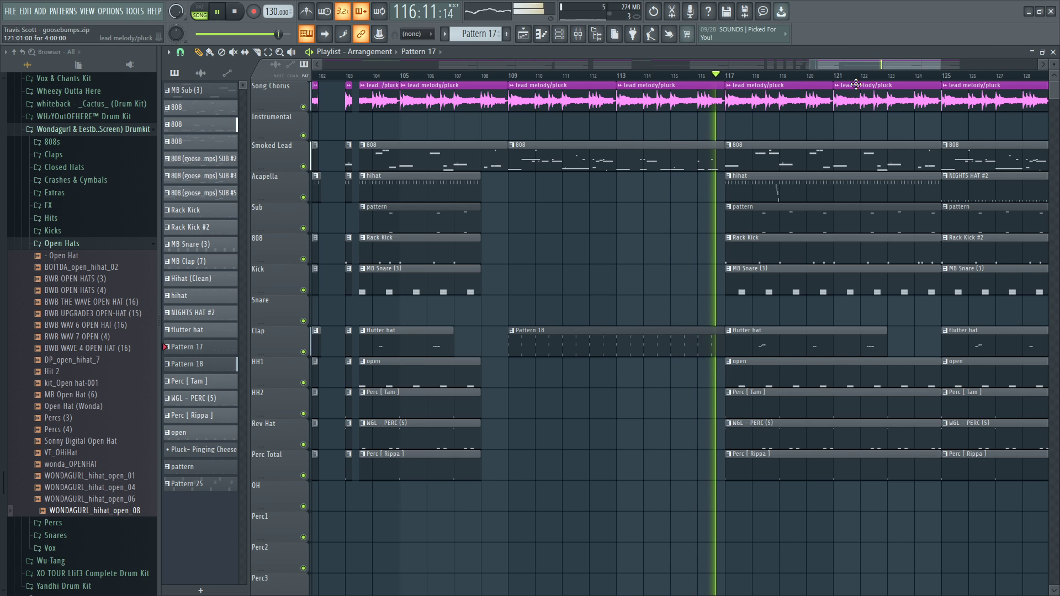
pyautogui.moveTo(869, 66); pyautogui.dragTo(958, 79)
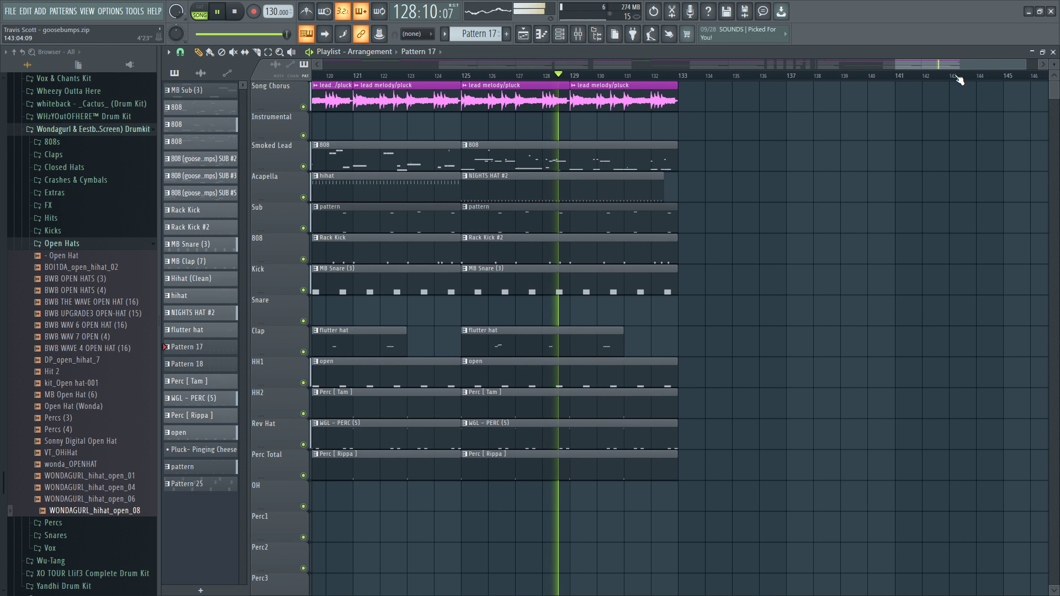